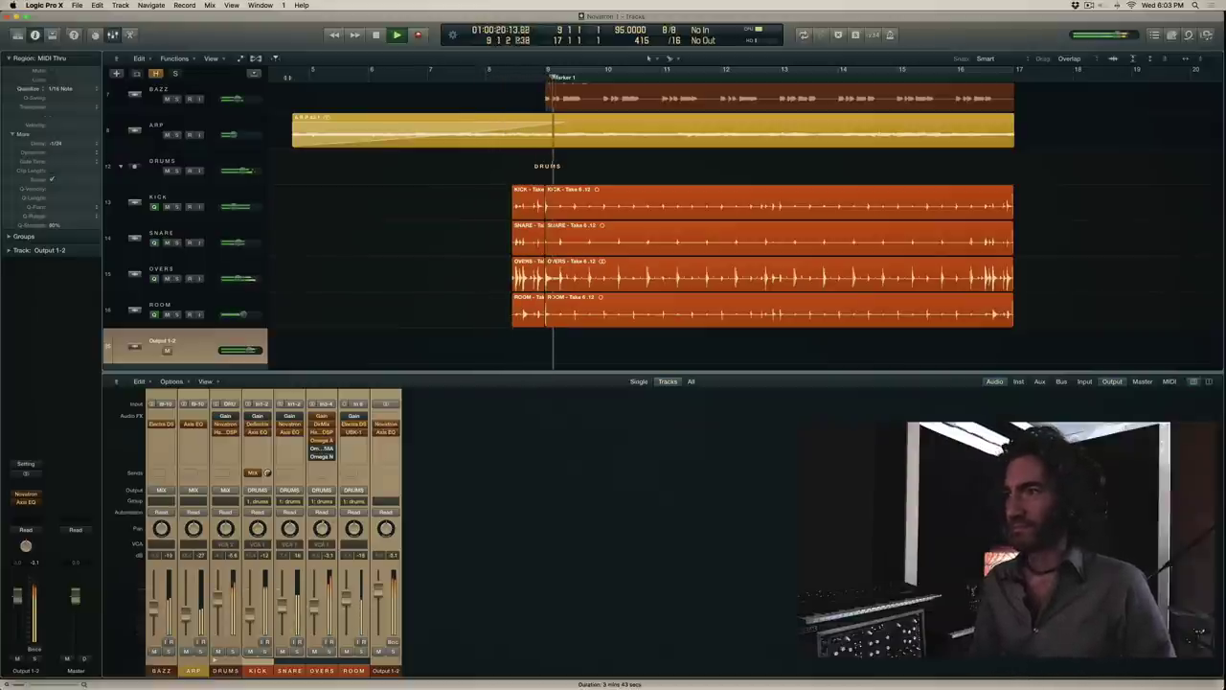
Step: Turn on Cycle mode so playback loops the drum section from bar 9 to bar 17
key("c")
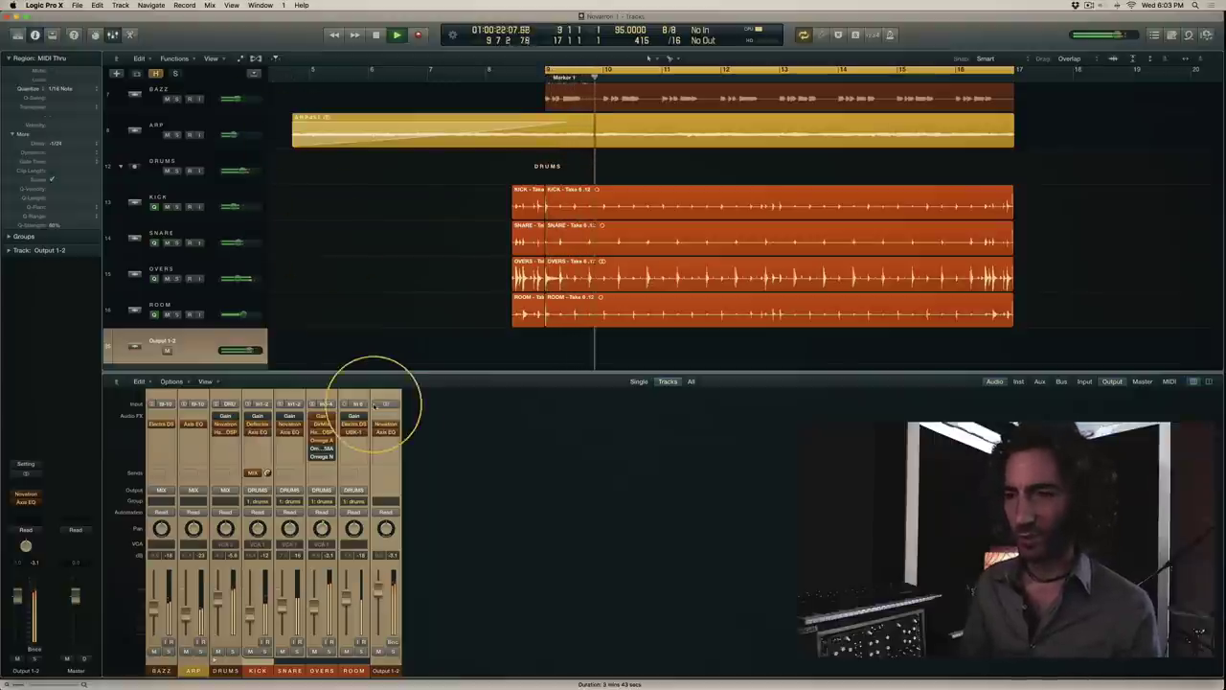
Step: Solo the OVERS channel so the looping section plays only the overhead mics
left_click(442, 497)
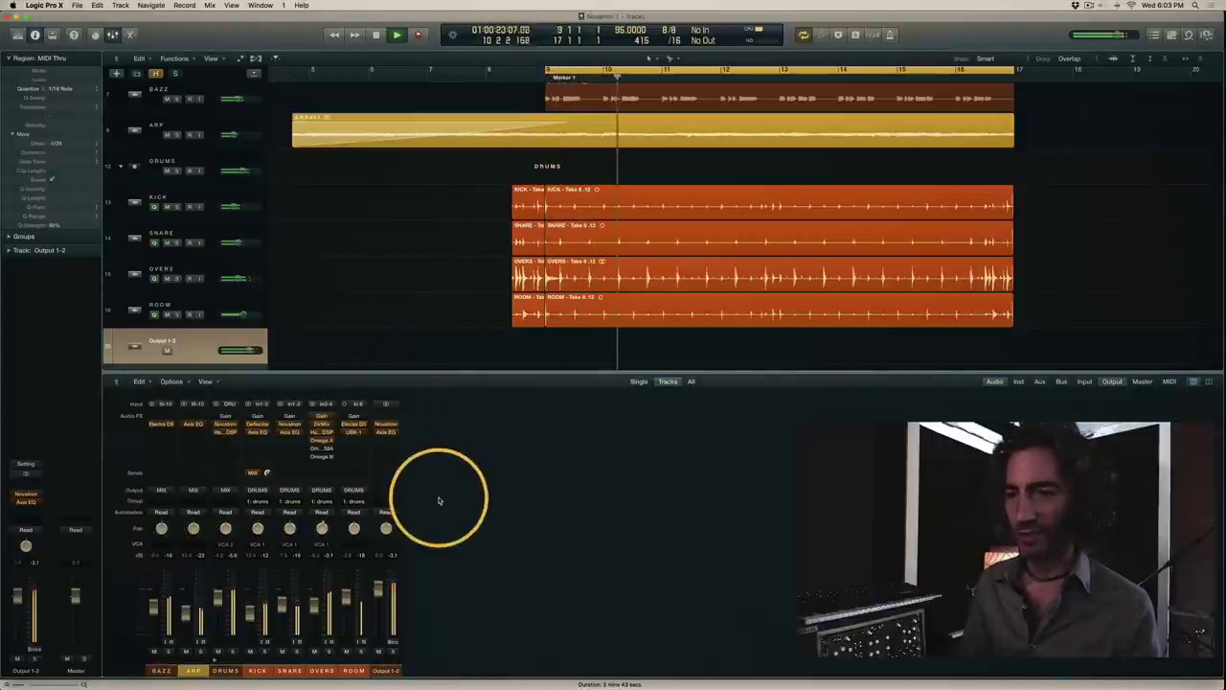
left_click(330, 651)
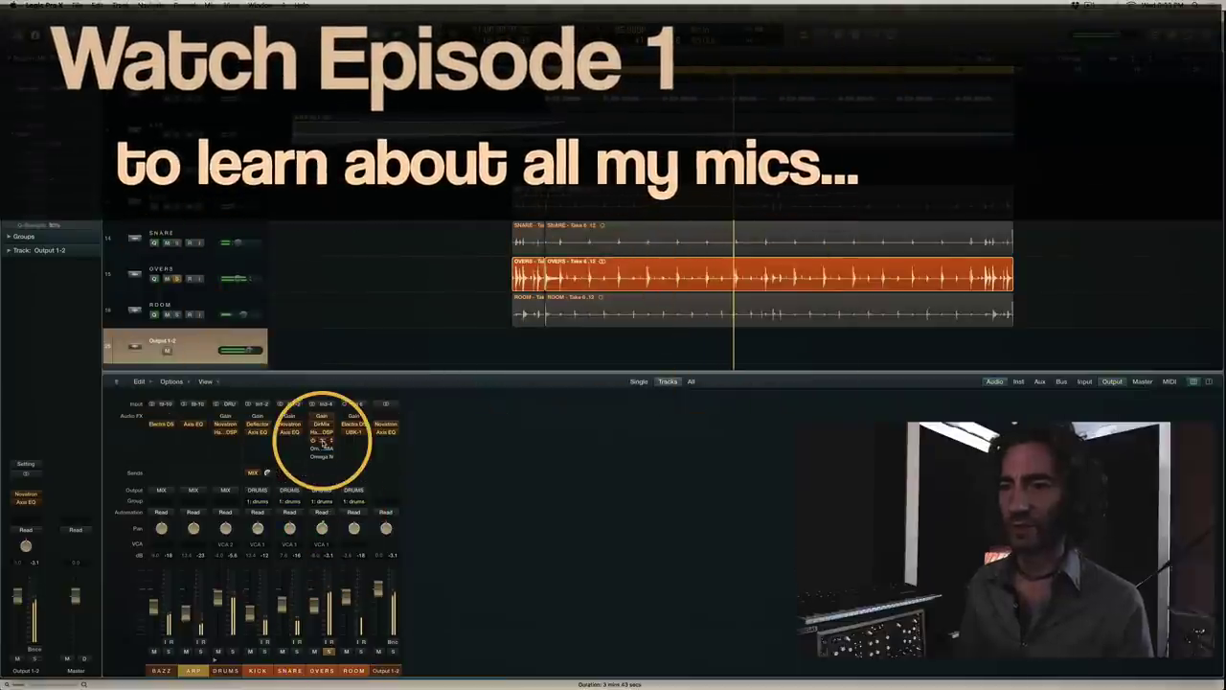
left_click_drag(436, 461, 219, 430)
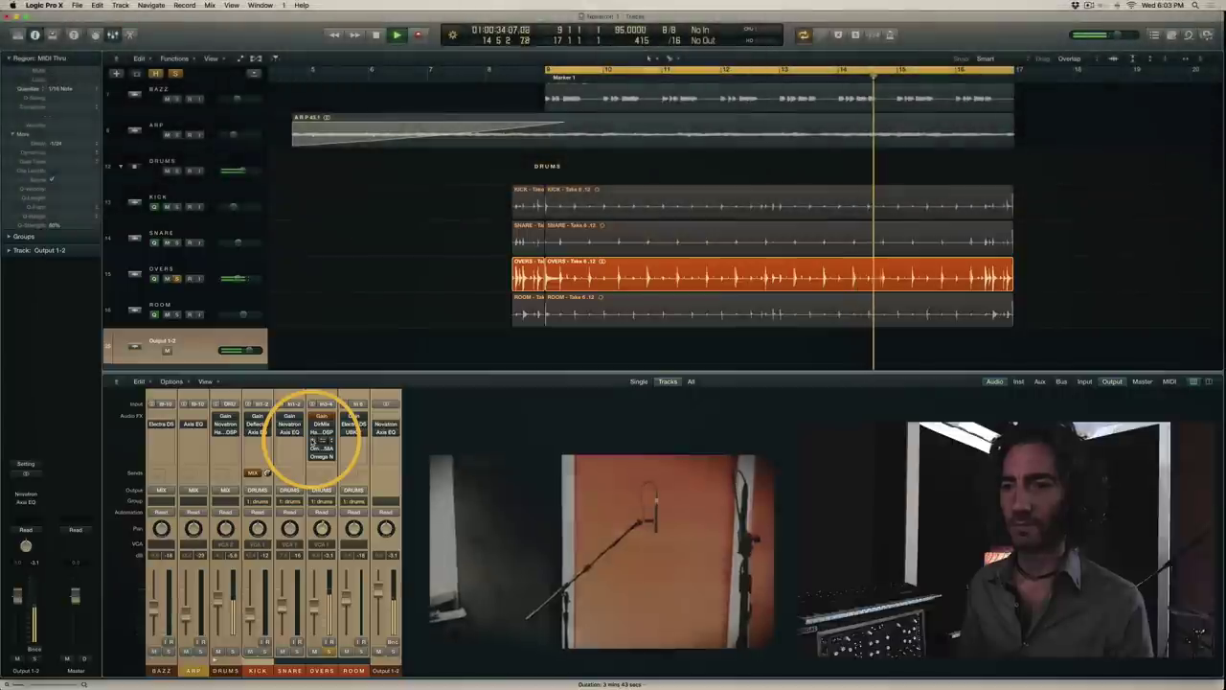
left_click(410, 520)
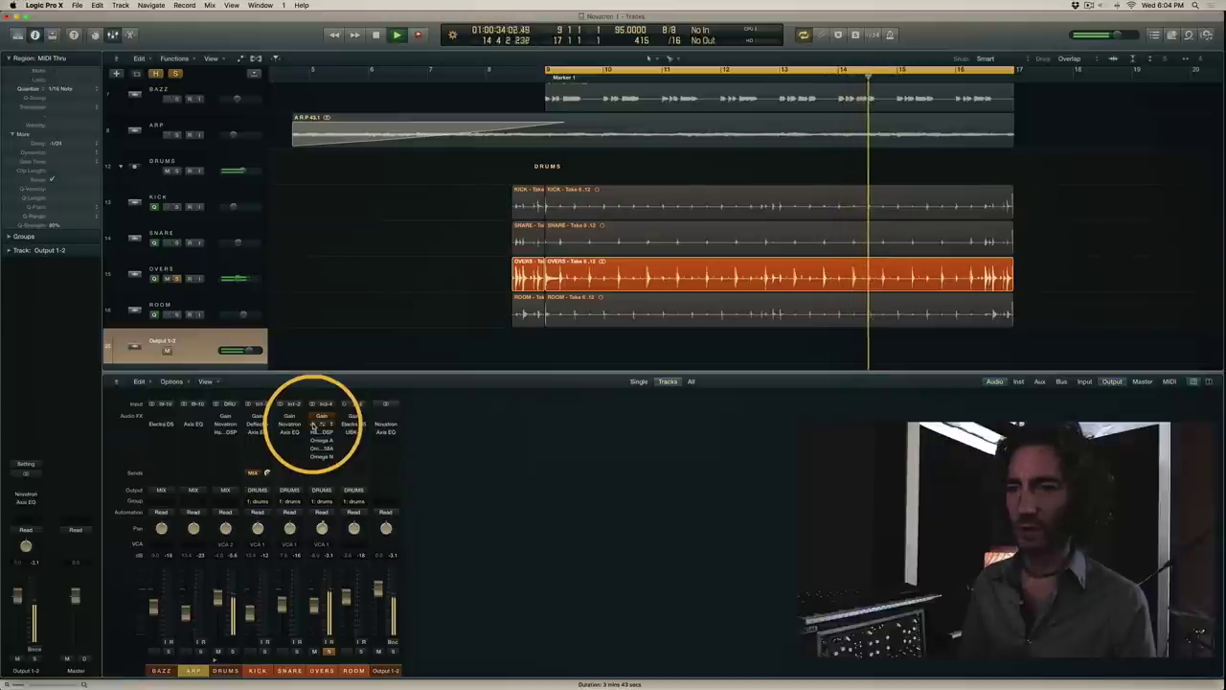
left_click_drag(312, 423, 219, 432)
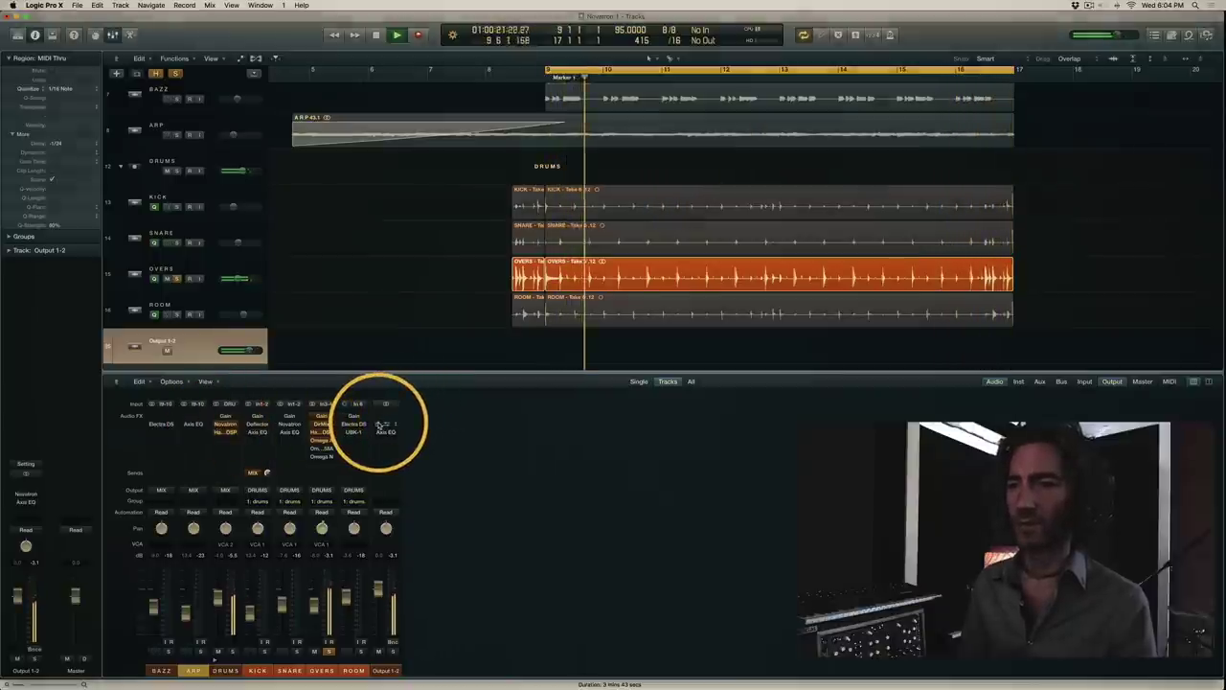
left_click_drag(381, 425, 380, 432)
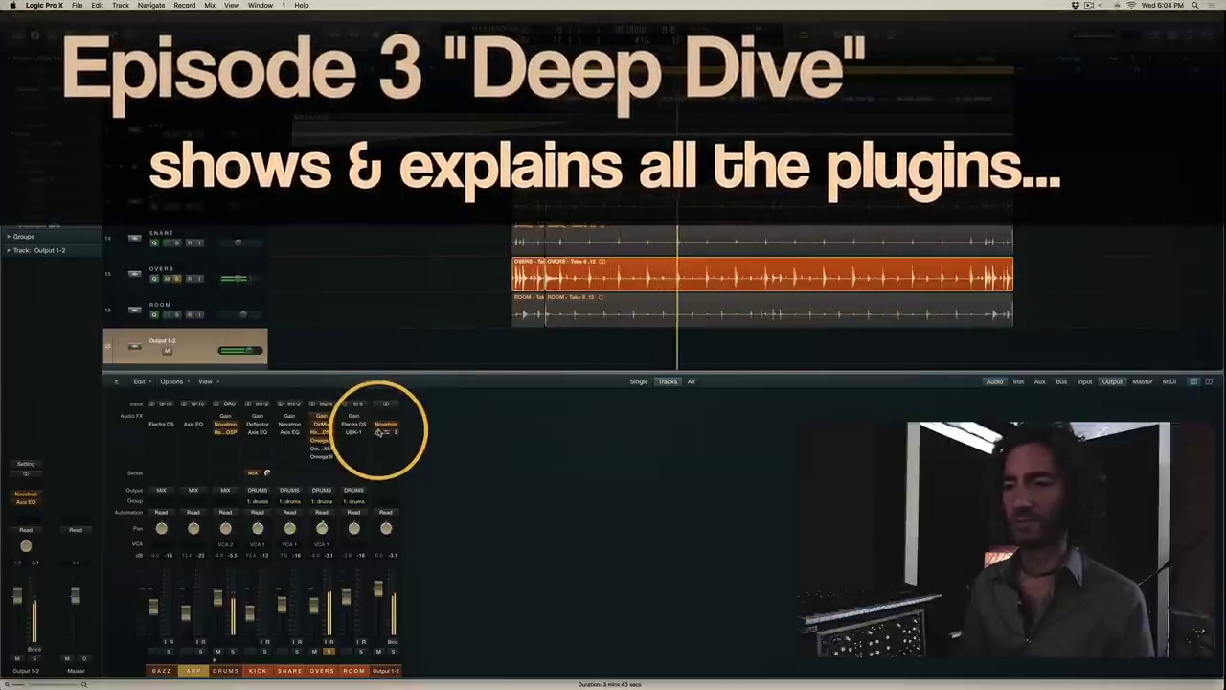
Step: Move the solo from OVERS to the ROOM channel to hear only the room mics
left_click(360, 652)
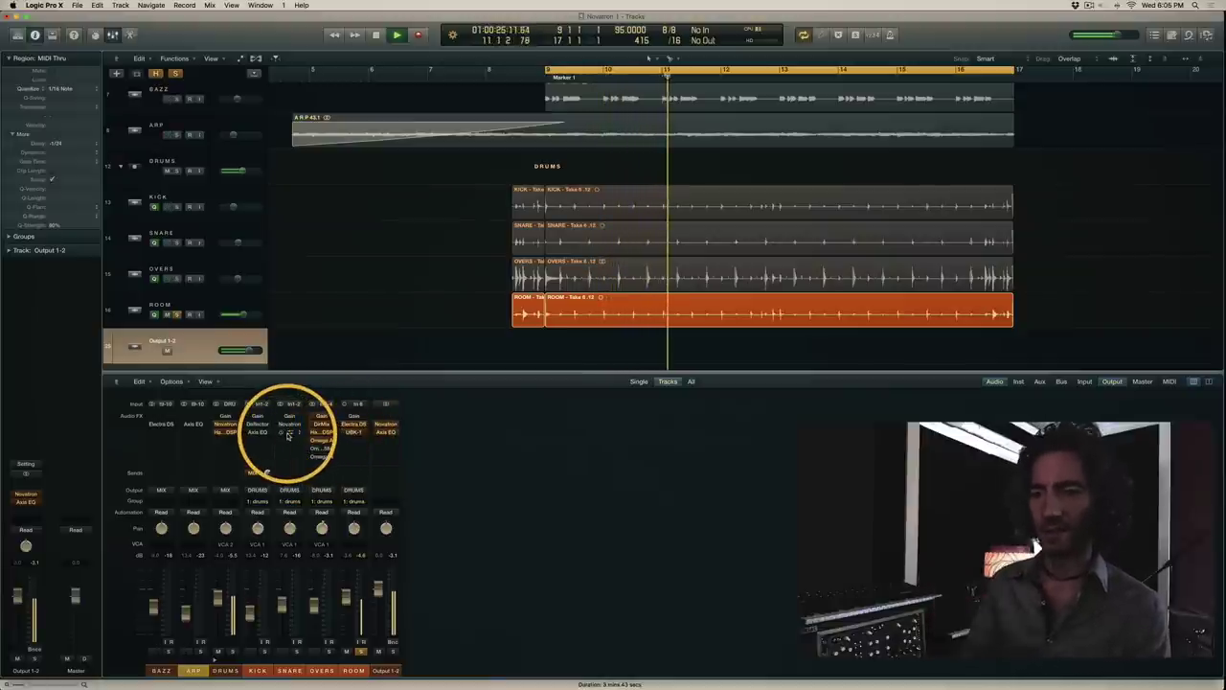
Step: Move the solo from ROOM to the SNARE channel
left_click(297, 653)
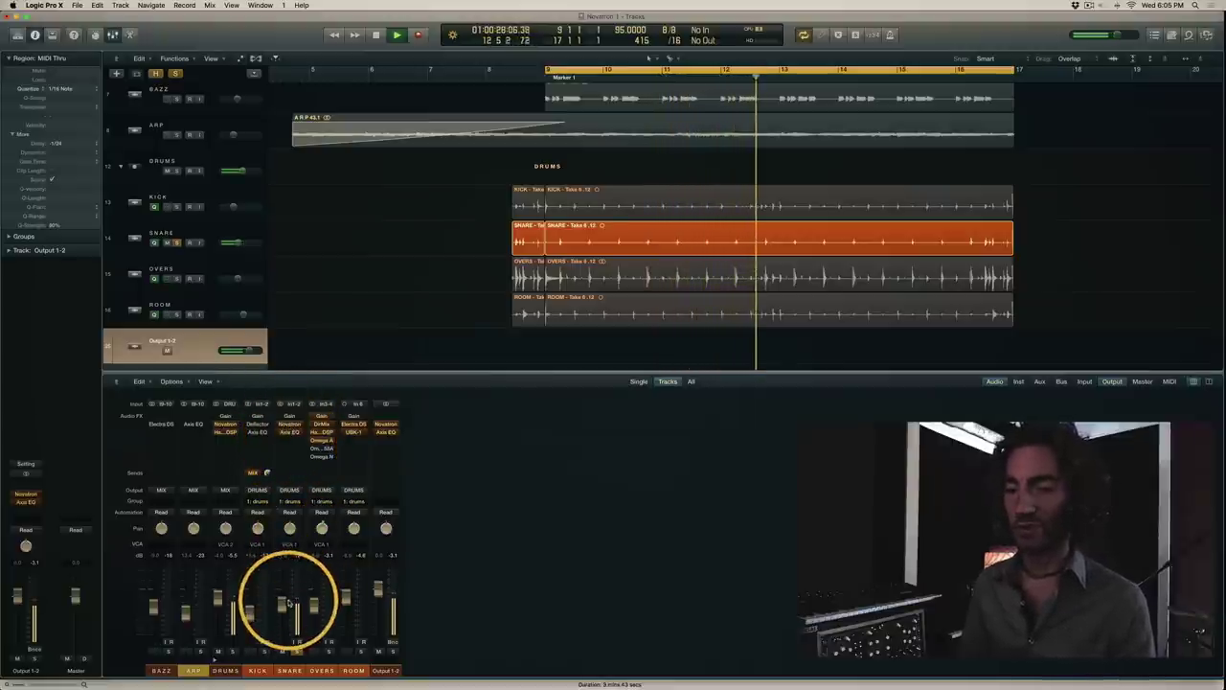
Step: Move the solo from SNARE to the KICK channel
left_click(265, 652)
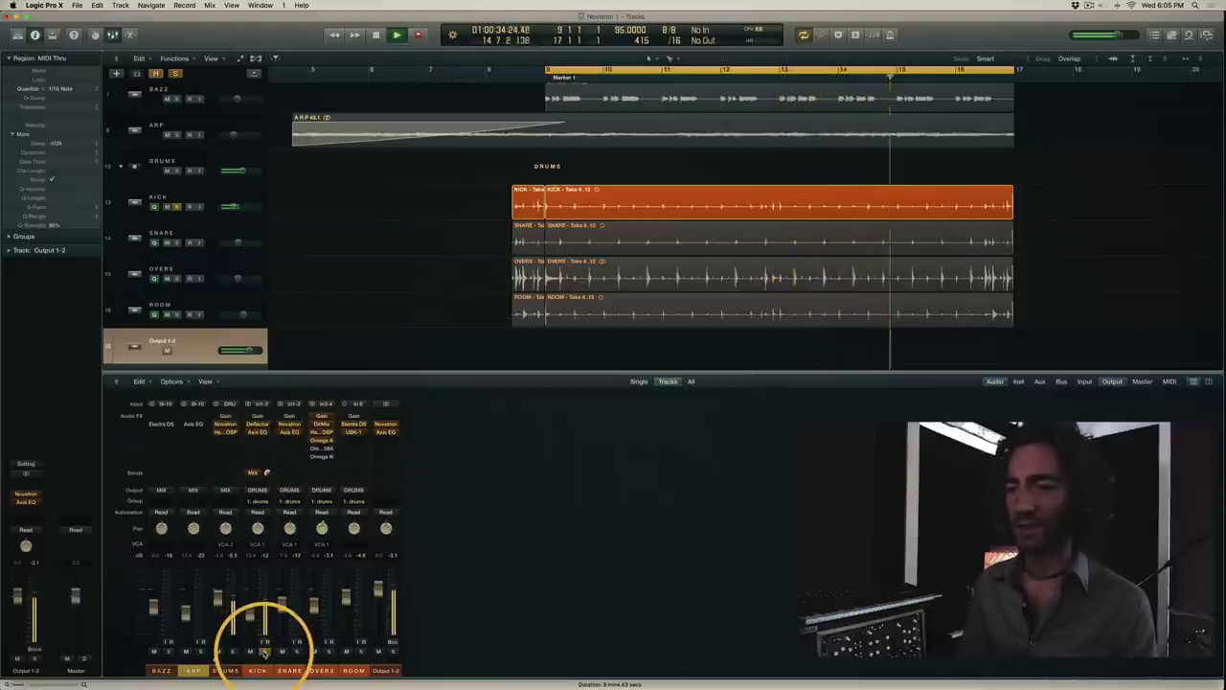
Step: Unsolo KICK for the full mix and stop playback with the playhead at bar 9
left_click(265, 653)
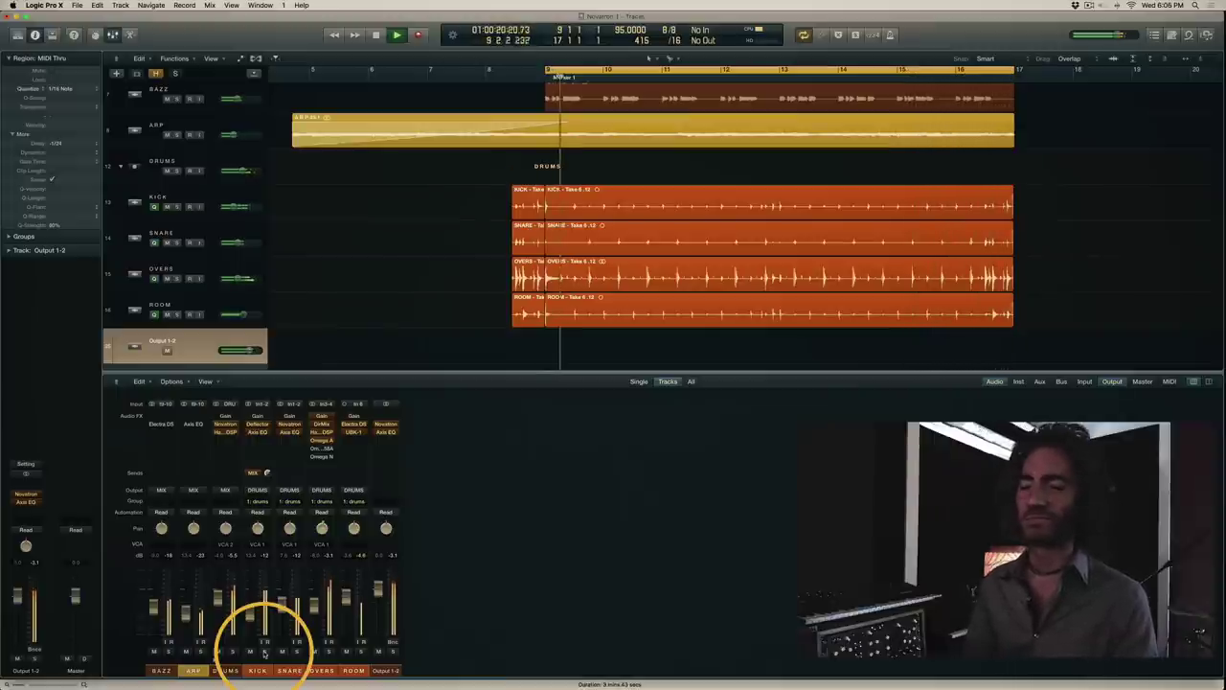
left_click(438, 579)
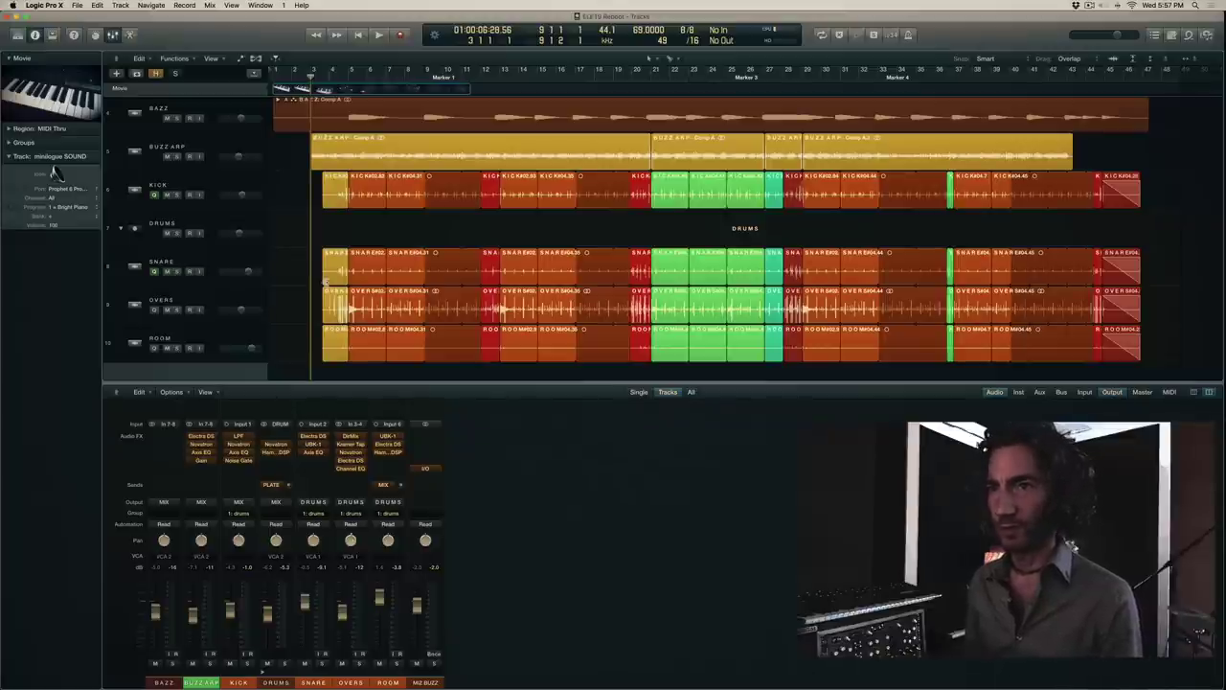
Step: Start playback of the second project's vintage drum mix
key("space")
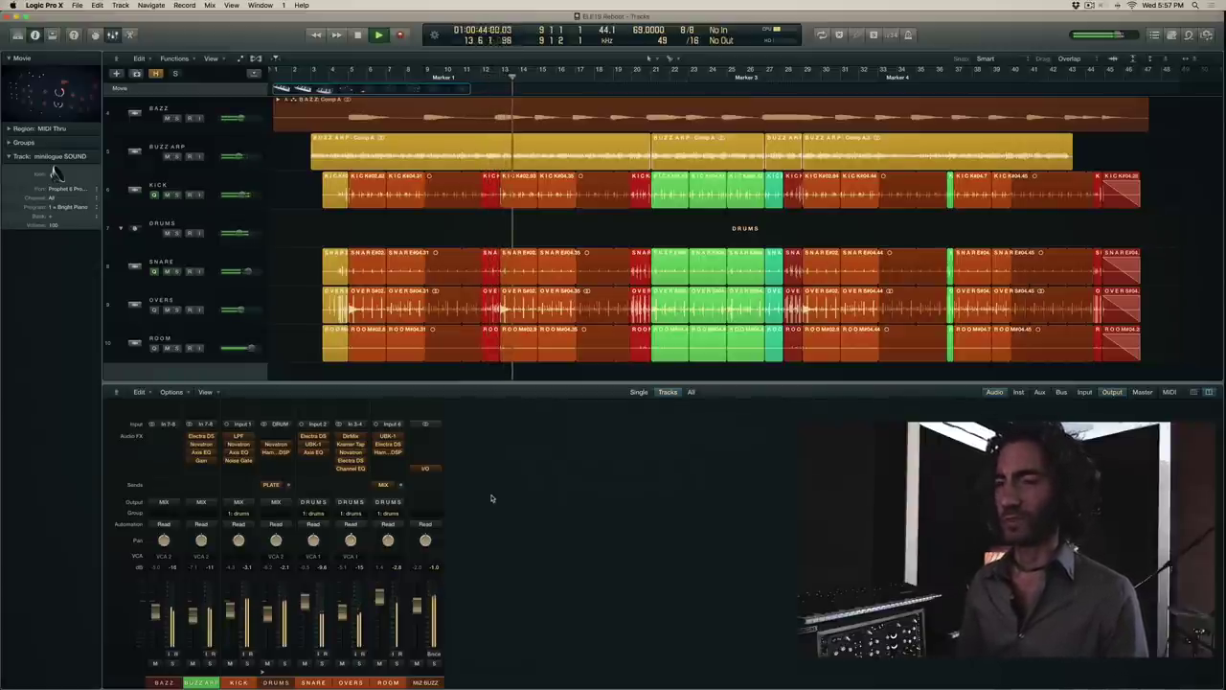
Step: Solo the OVERS track in the second project to hear the overheads alone
left_click(397, 661)
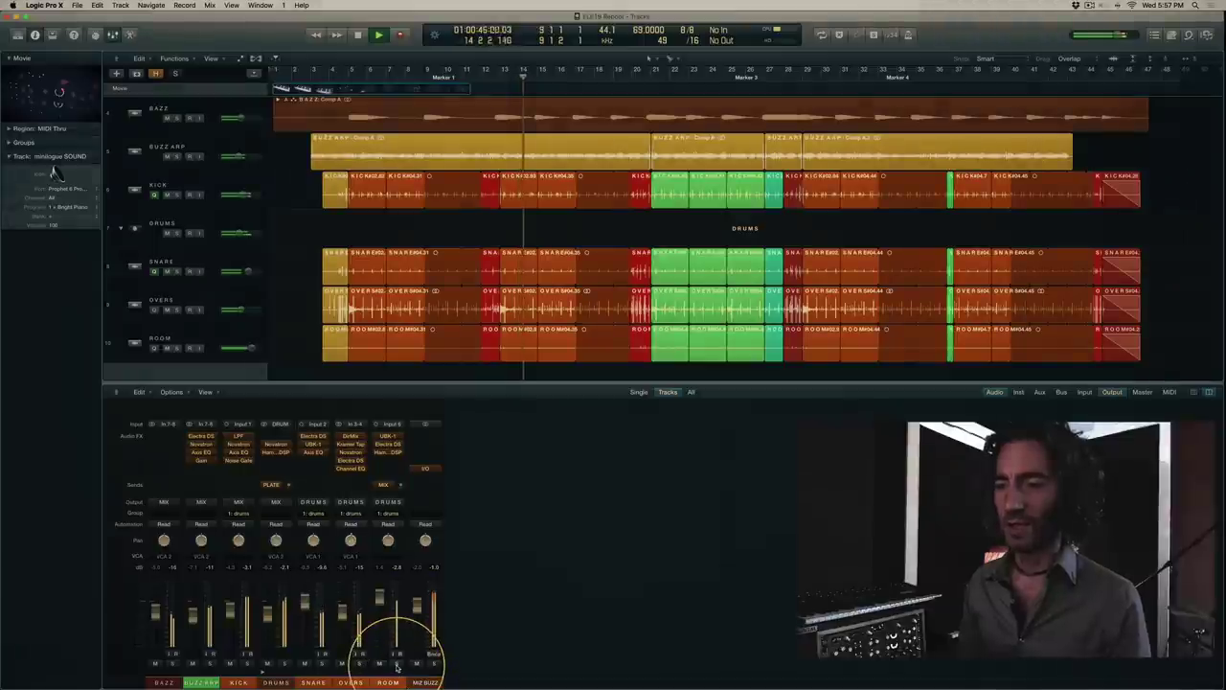
left_click(376, 663)
left_click(359, 664)
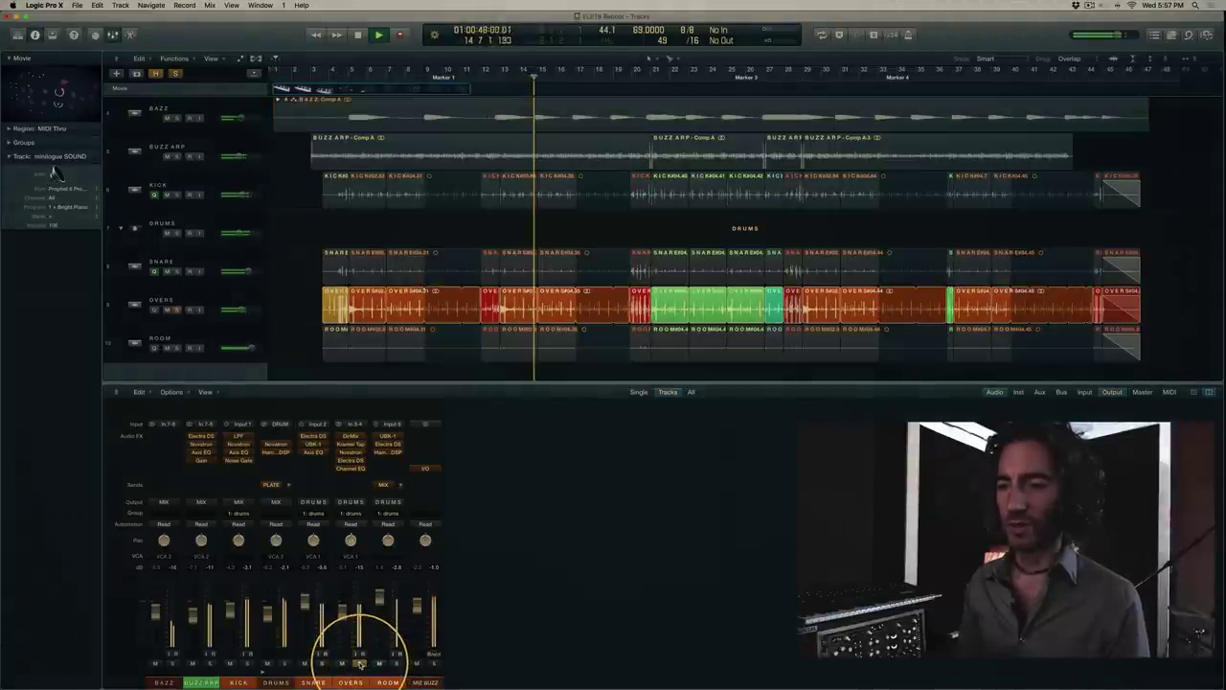
left_click_drag(551, 604, 116, 533)
left_click_drag(272, 456, 348, 438)
left_click(348, 439)
left_click(348, 438)
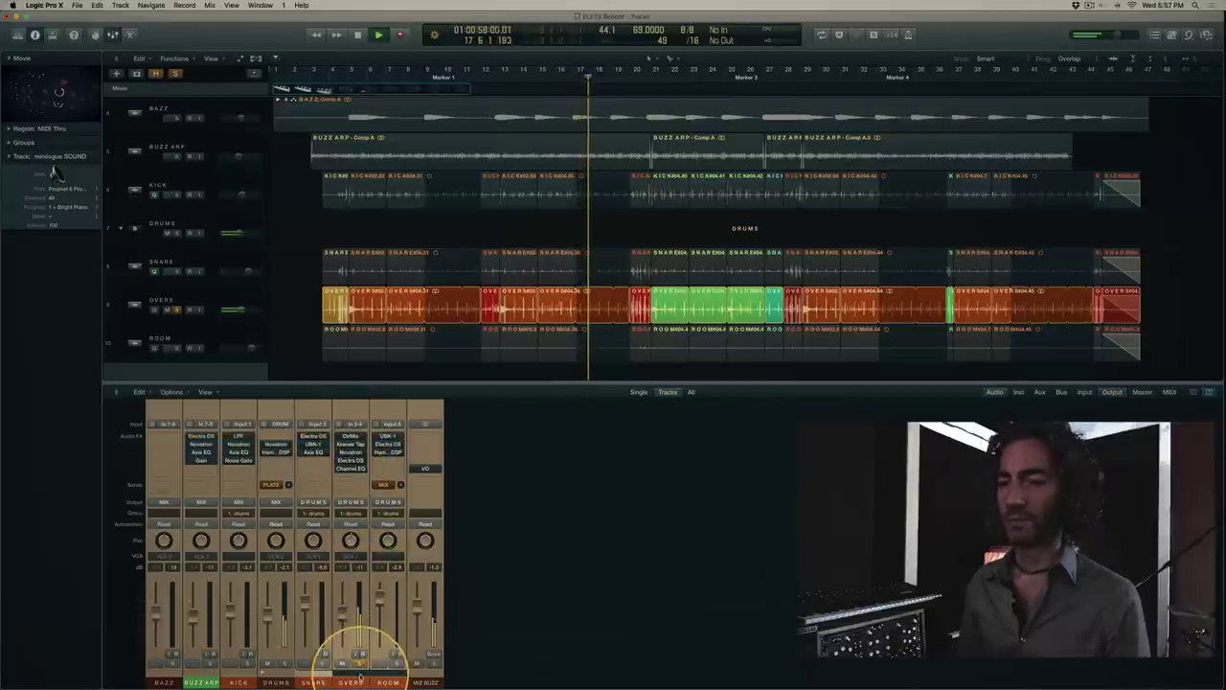
left_click(360, 682)
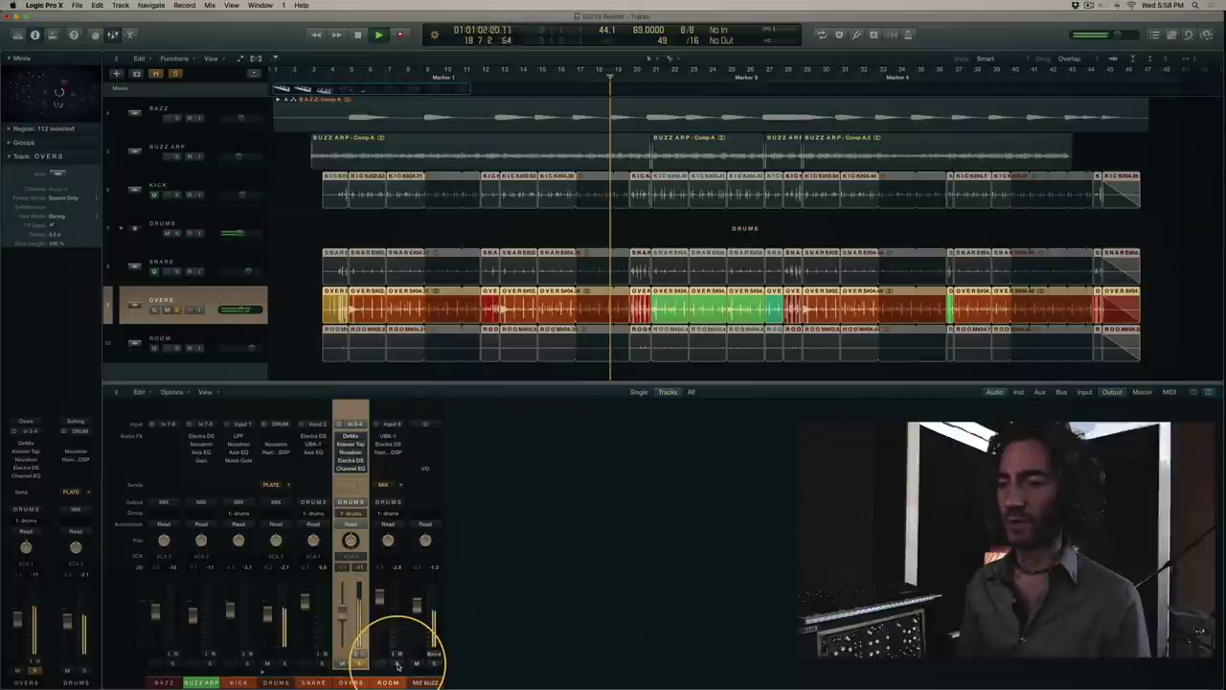
Step: Move the solo through ROOM, then SNARE, ending with only KICK soloed
left_click(396, 663)
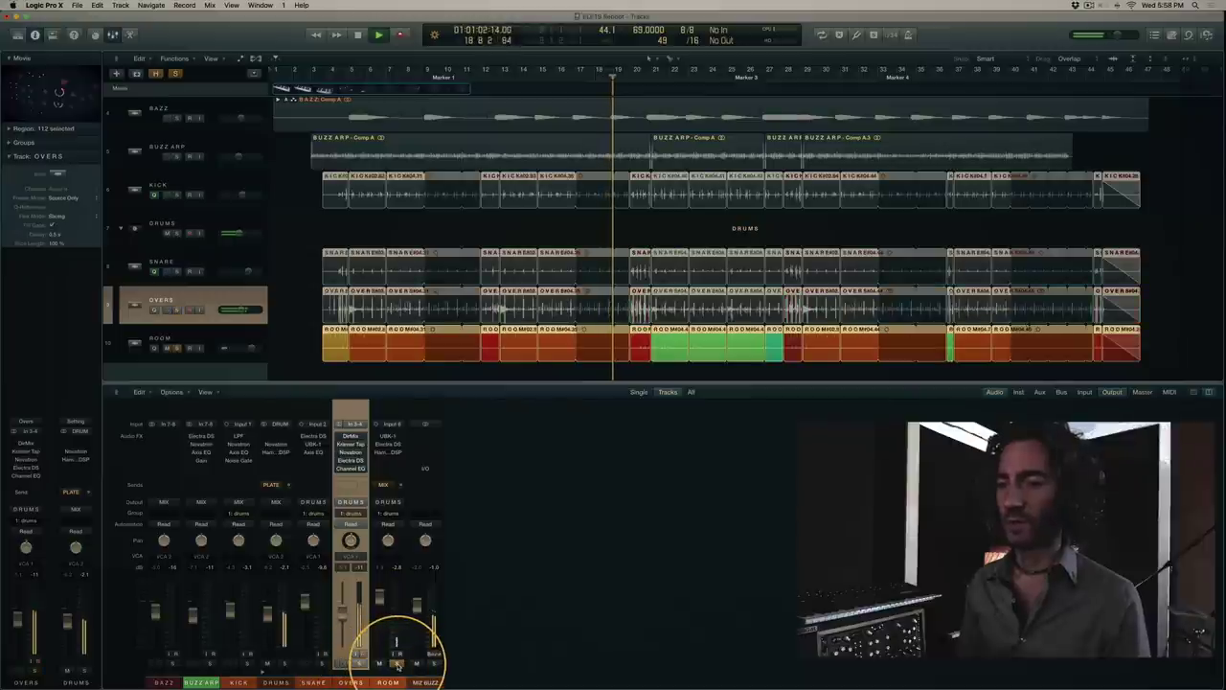
left_click(322, 664)
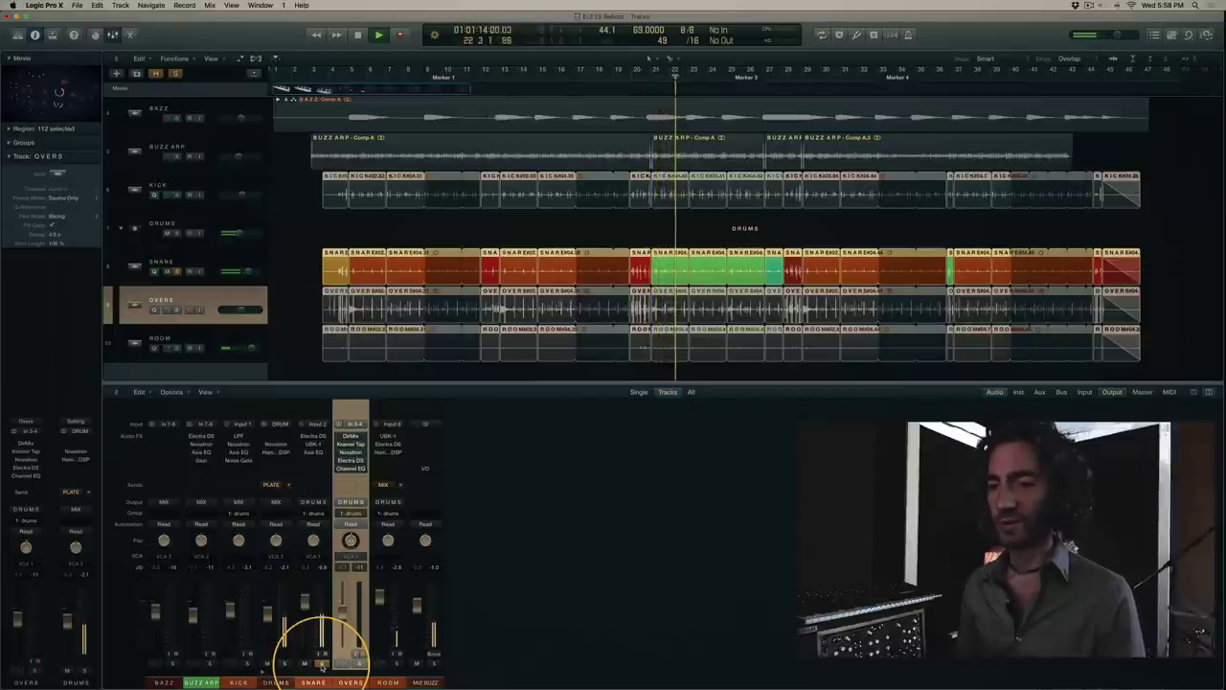
left_click(248, 664)
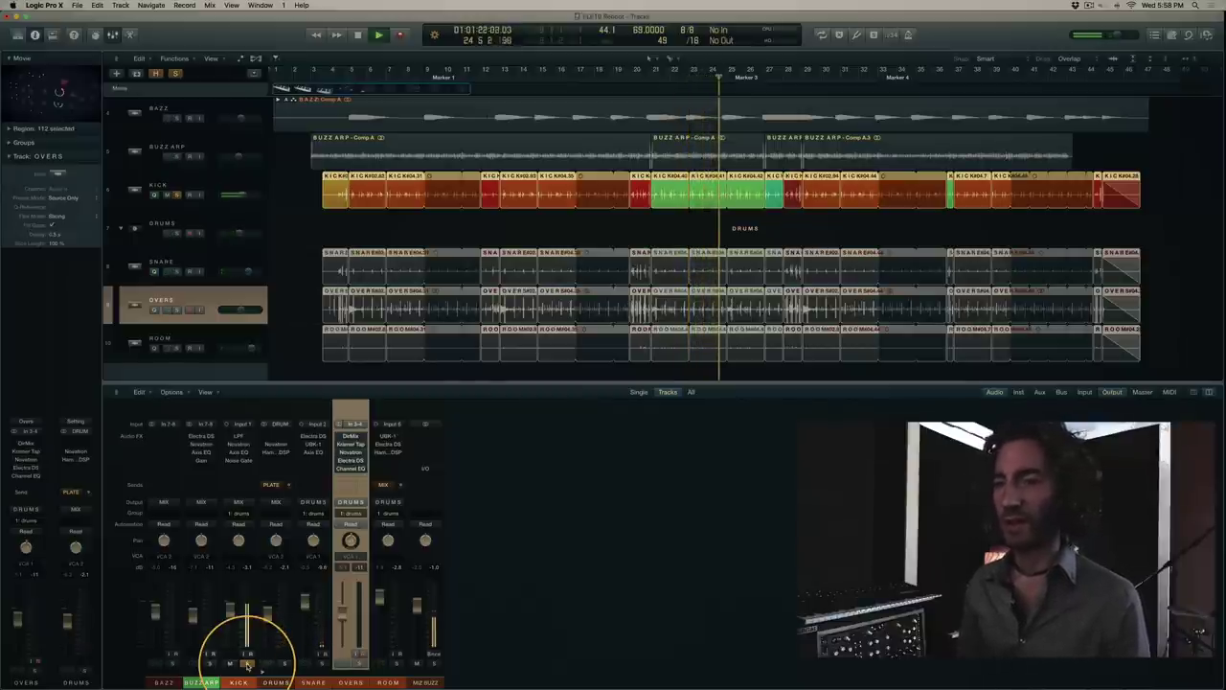
left_click_drag(507, 617, 164, 597)
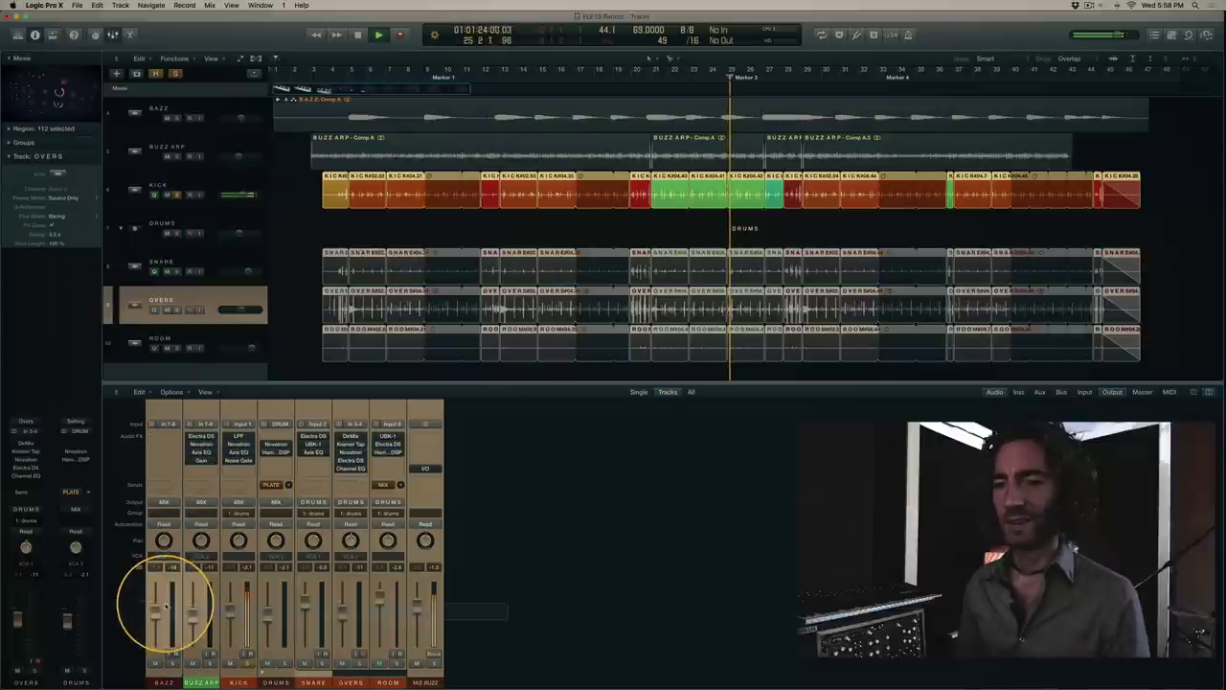
left_click(240, 663)
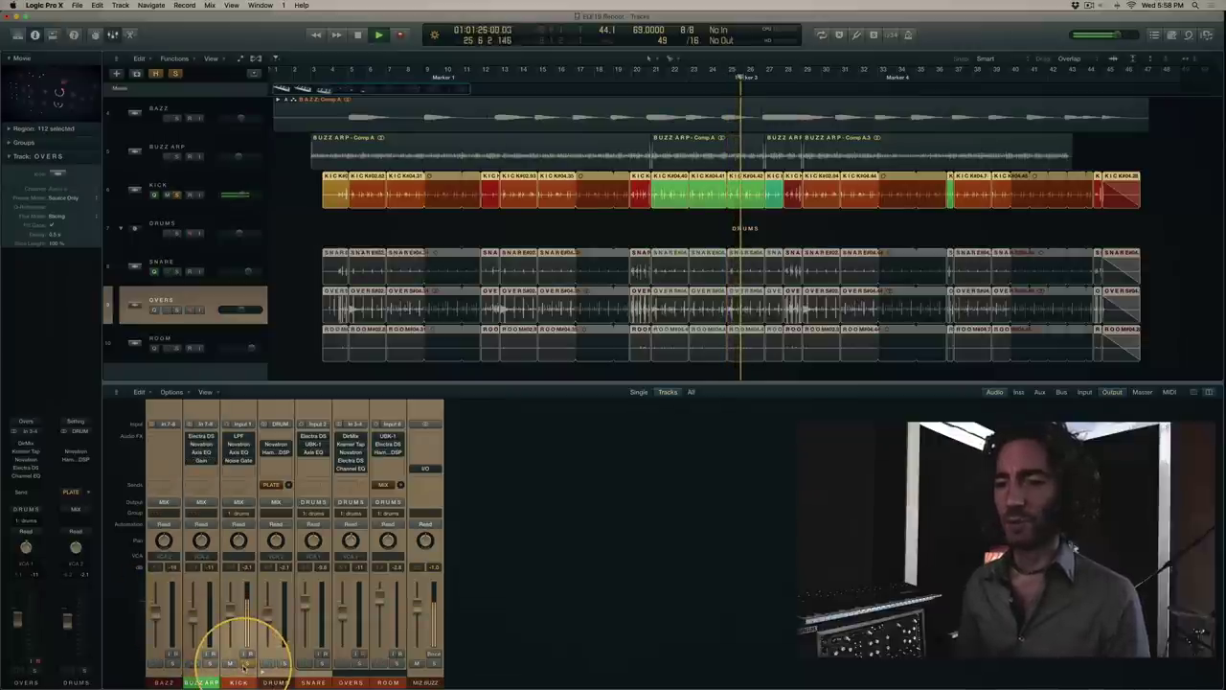
Step: Unsolo KICK to hear the full mix, then solo ROOM and afterwards SNARE
left_click(246, 661)
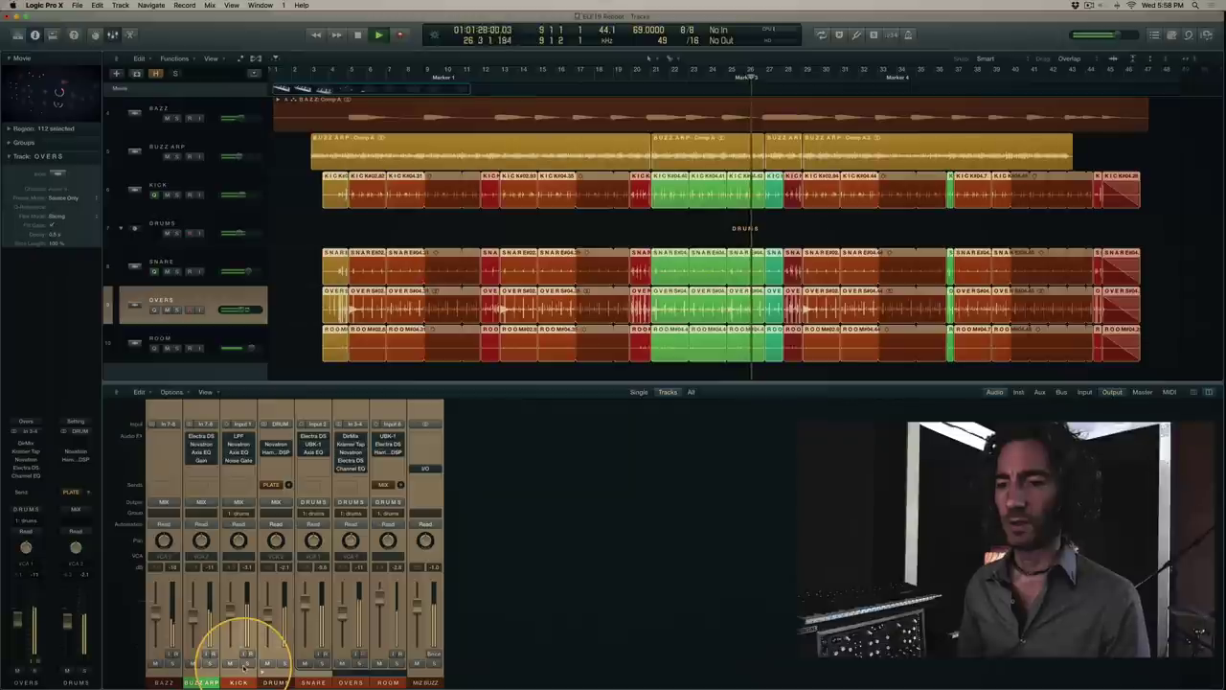
left_click(367, 461)
left_click_drag(367, 461, 339, 437)
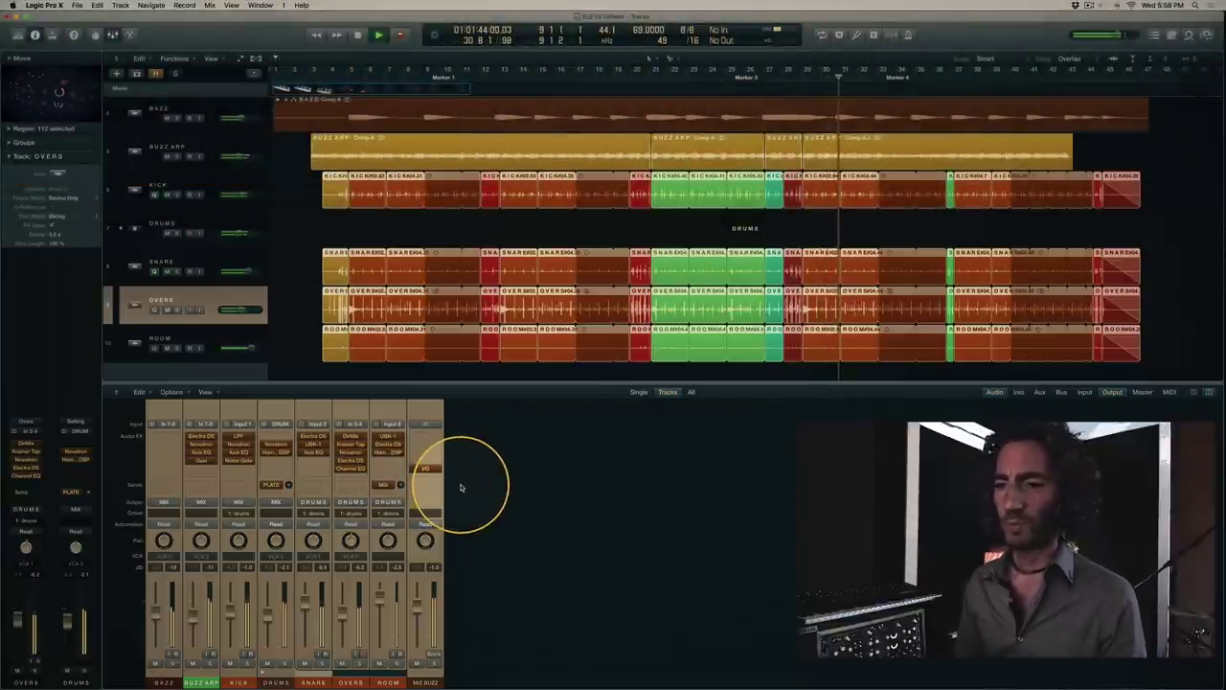
left_click(460, 487)
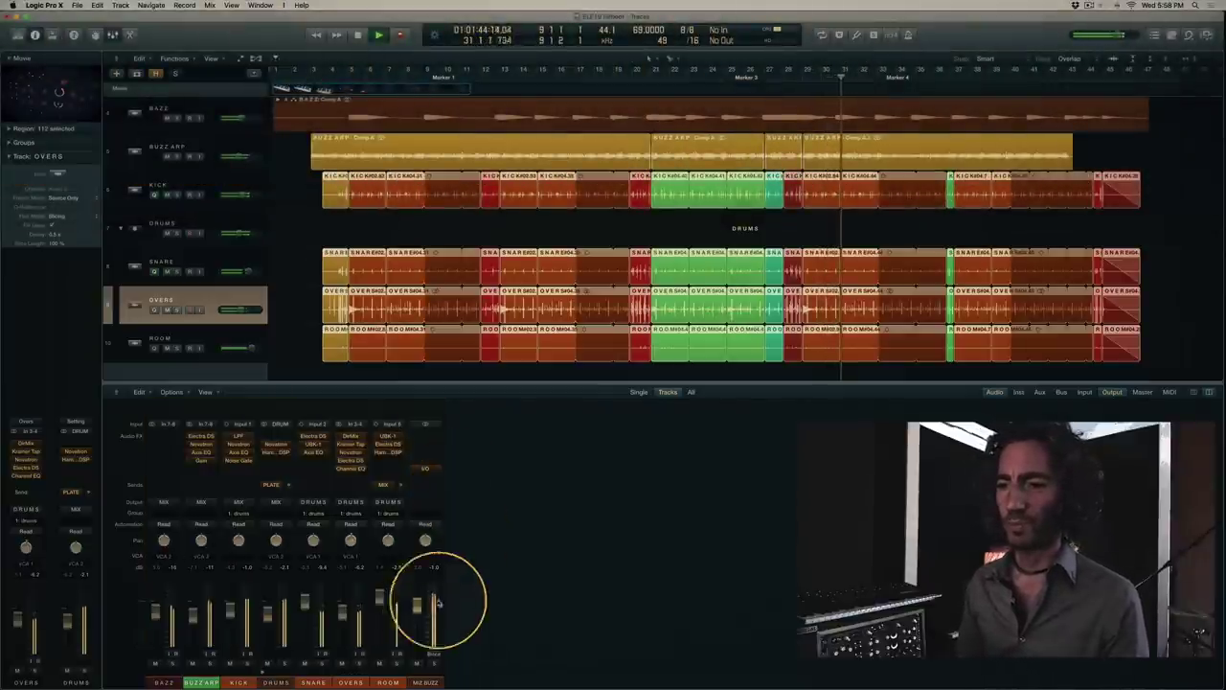
left_click(398, 664)
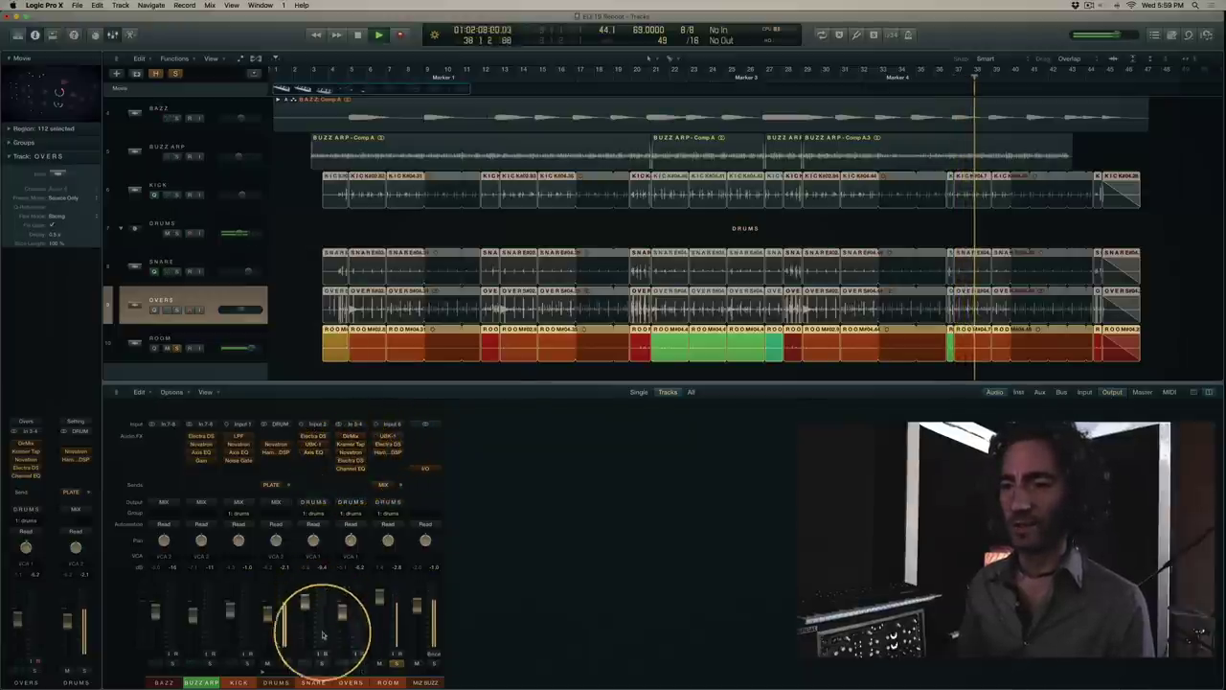
left_click(323, 663)
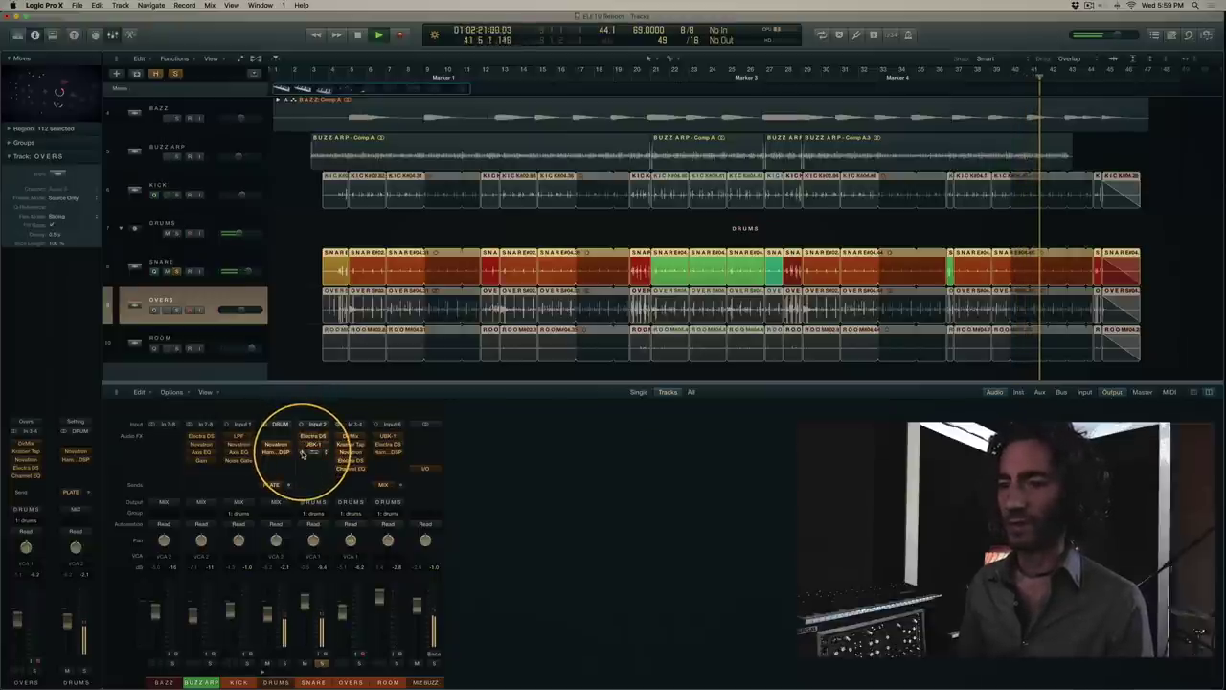
Step: Turn off the SNARE solo so the full vintage drum mix plays past bar 42
left_click(322, 657)
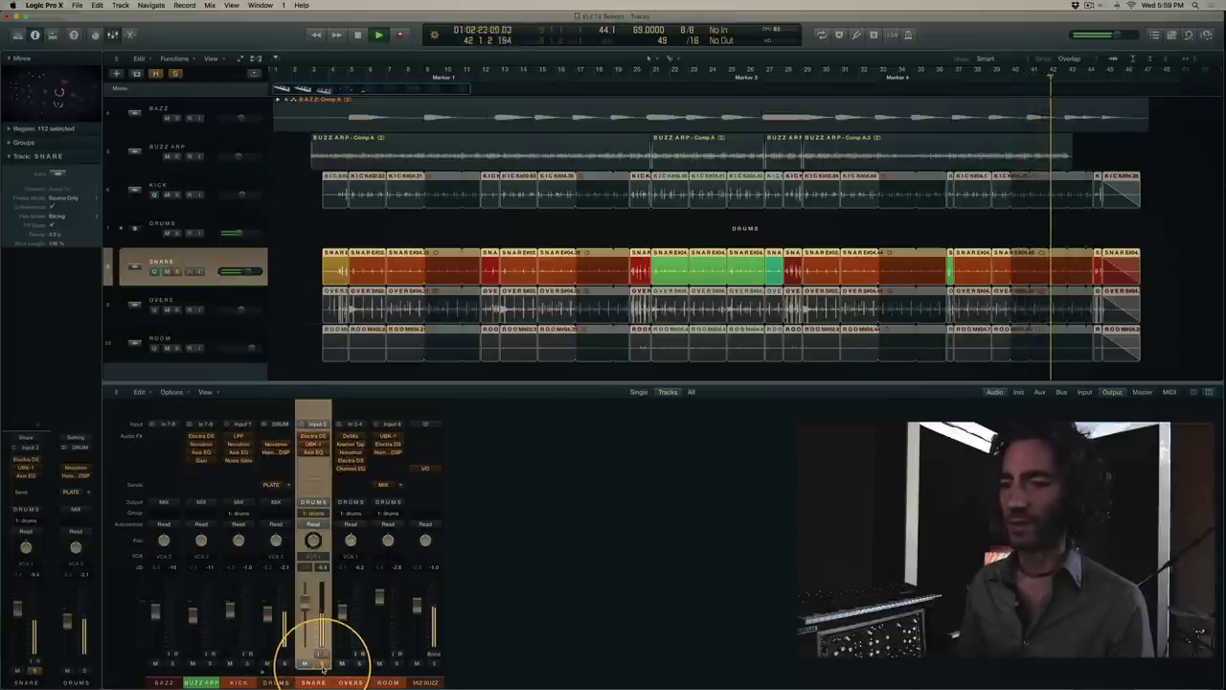
left_click(322, 664)
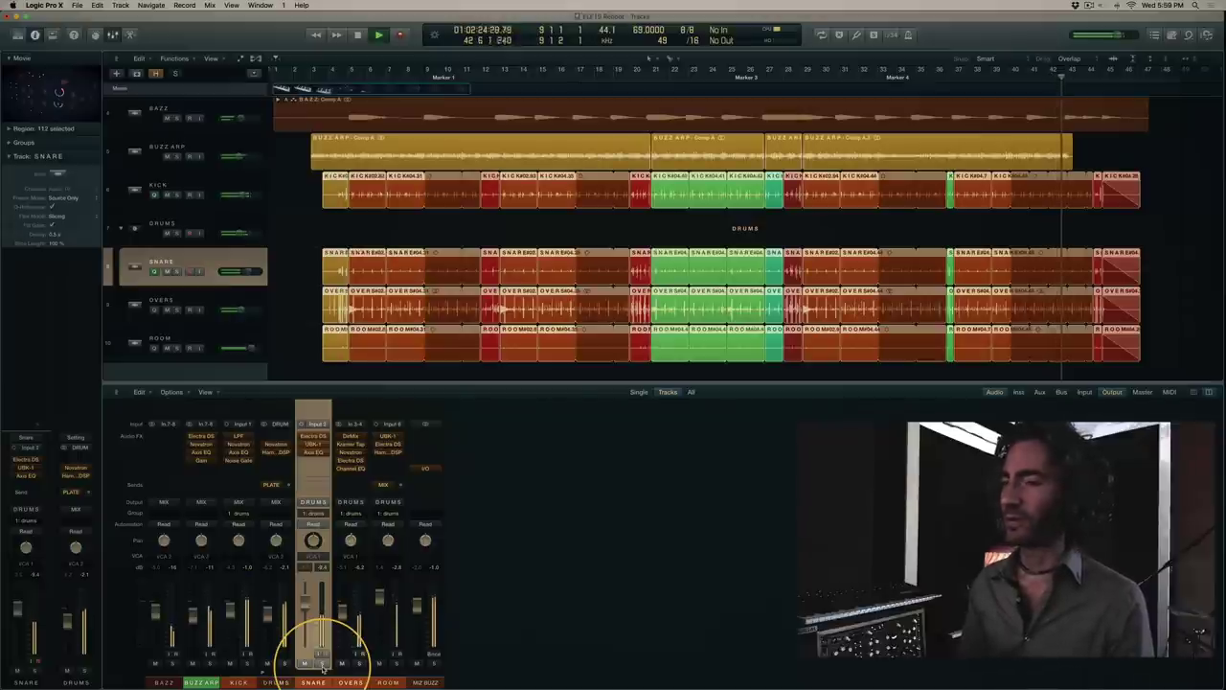